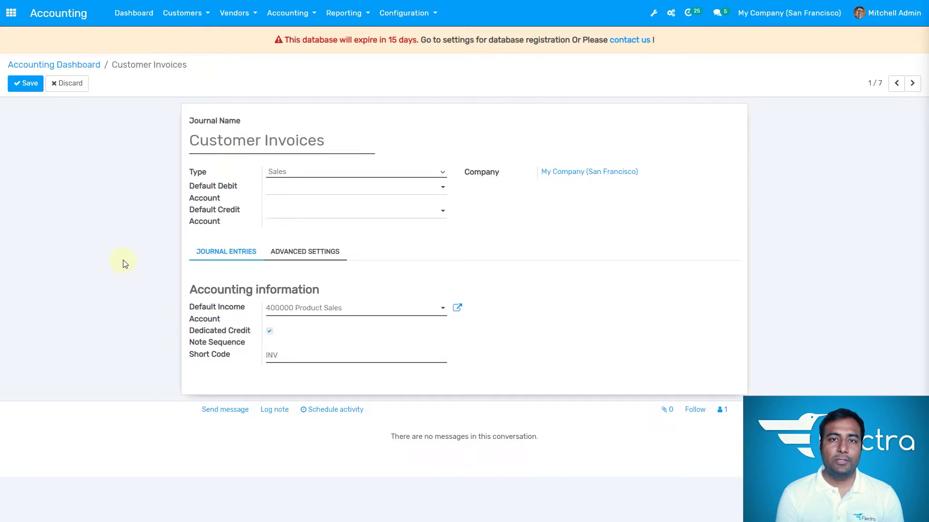
# Save the Customer Invoices journal and open Azure Interior's unpaid customer invoice.
pyautogui.click(27, 83)
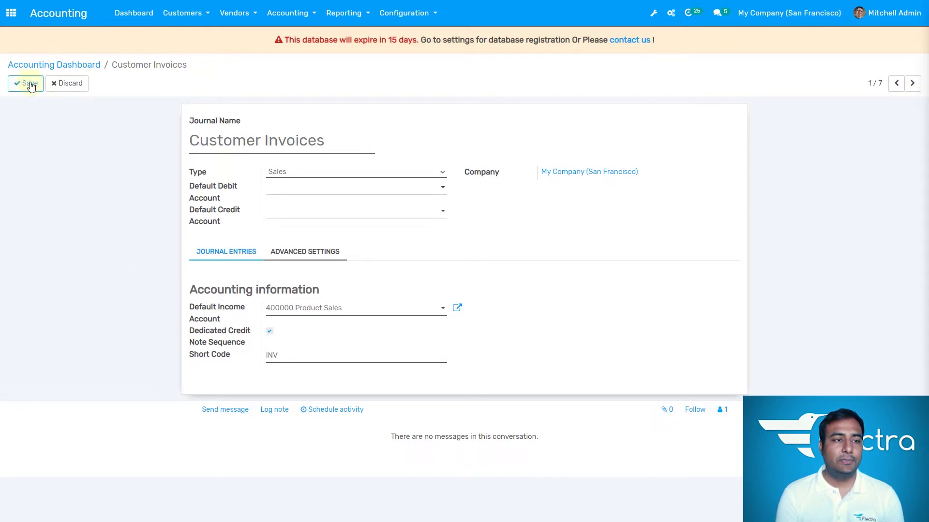
pyautogui.click(208, 19)
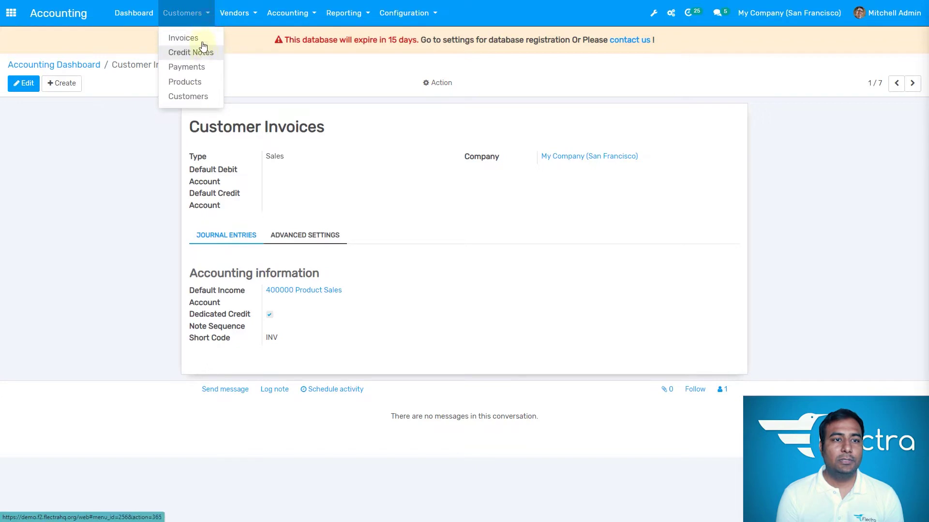
pyautogui.click(203, 42)
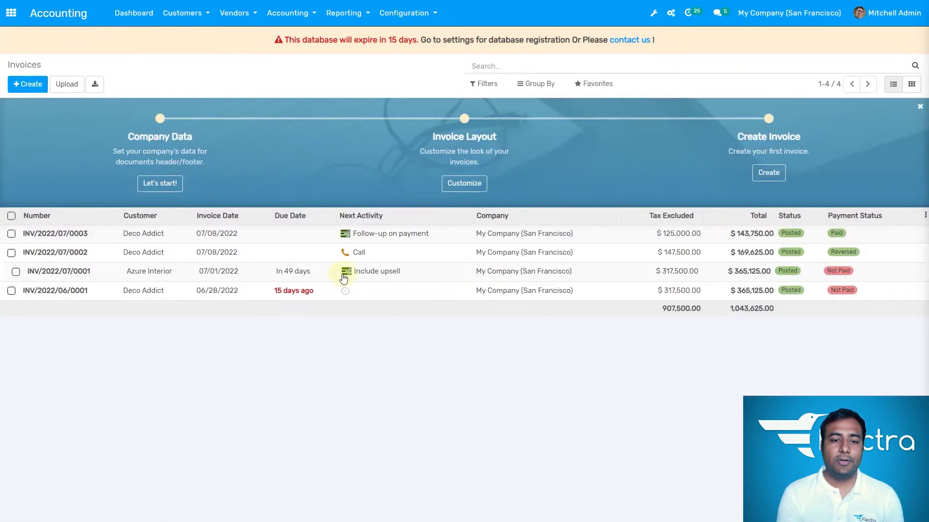
pyautogui.click(319, 274)
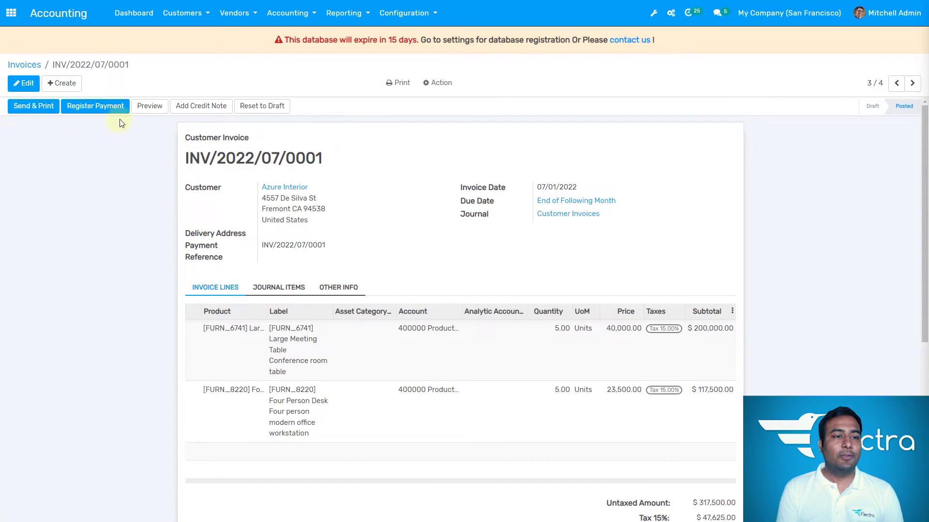
# Reverse the Azure Interior invoice with a Full Refund credit note, giving the reason "The product is oversized".
pyautogui.click(204, 109)
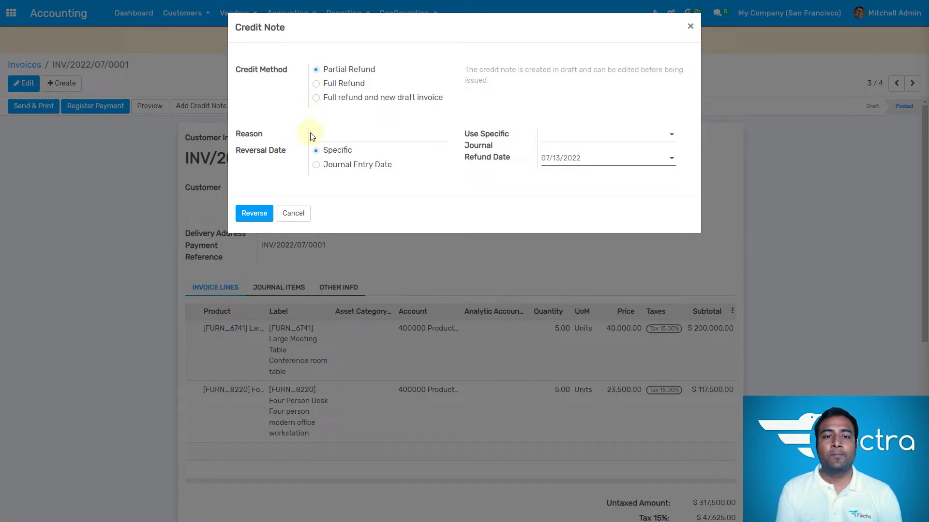
pyautogui.click(329, 85)
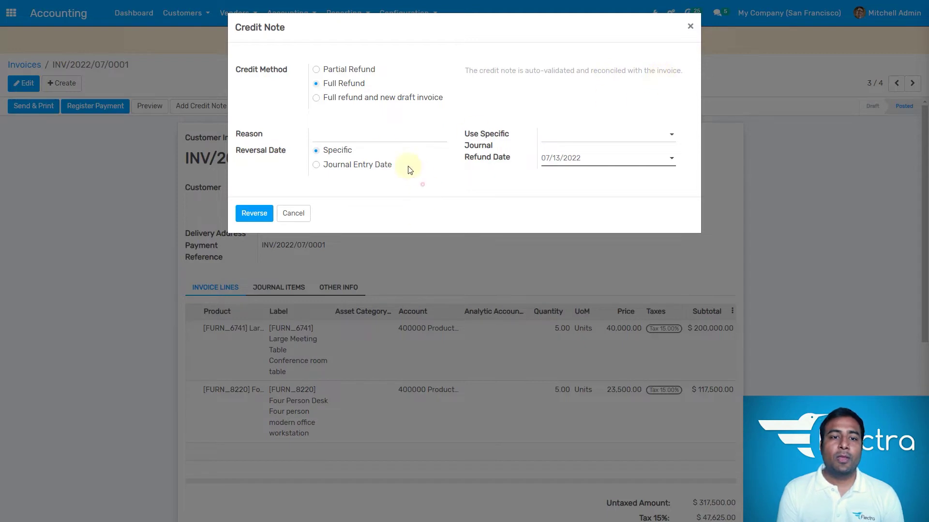
pyautogui.click(381, 133)
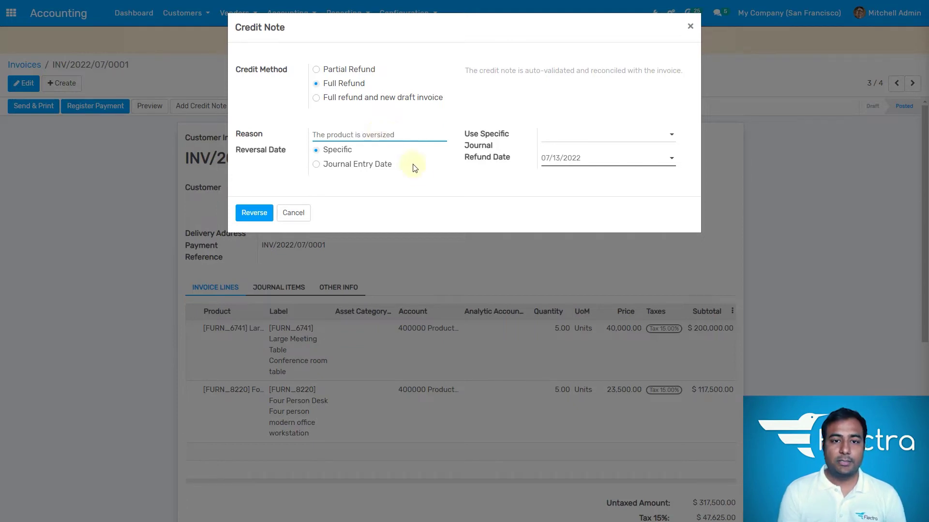
pyautogui.click(468, 196)
pyautogui.click(574, 140)
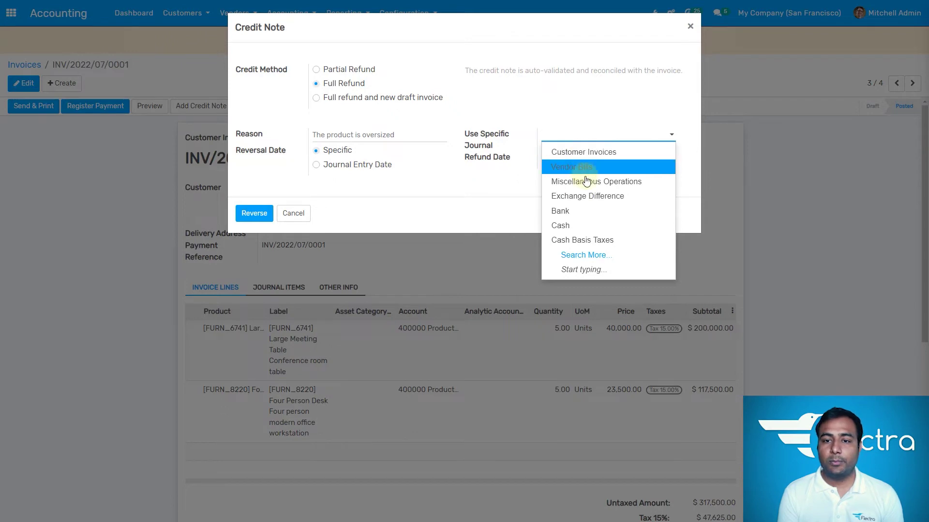
pyautogui.click(508, 189)
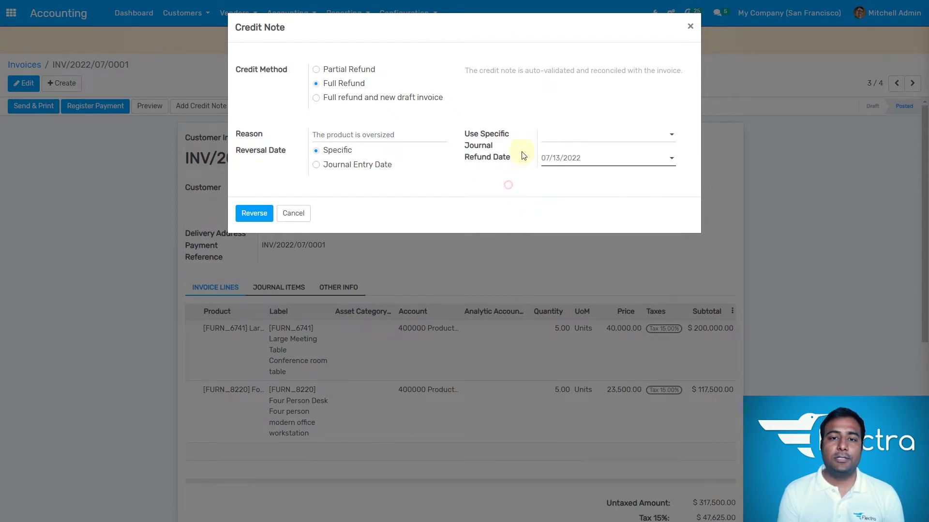
pyautogui.click(249, 217)
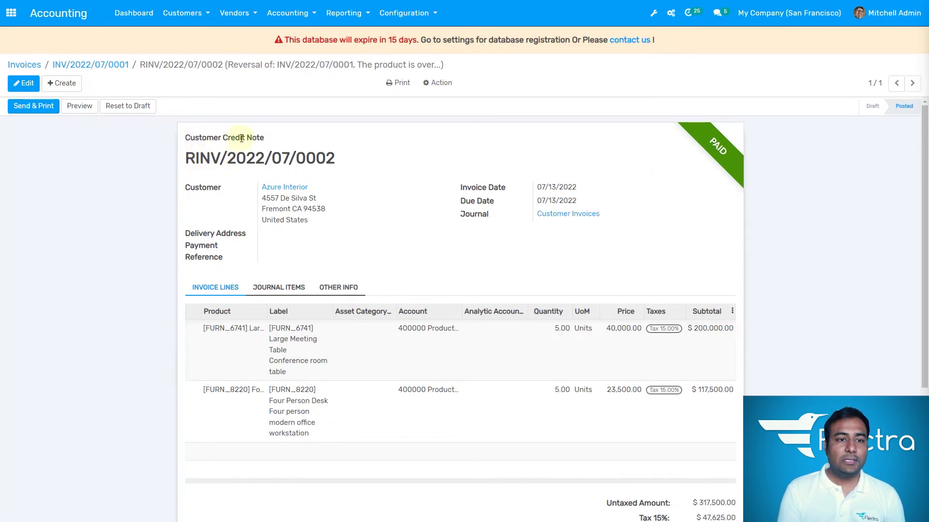
# Examine the RINV prefix in the credit note's number and return to the original invoice.
pyautogui.doubleClick(187, 157)
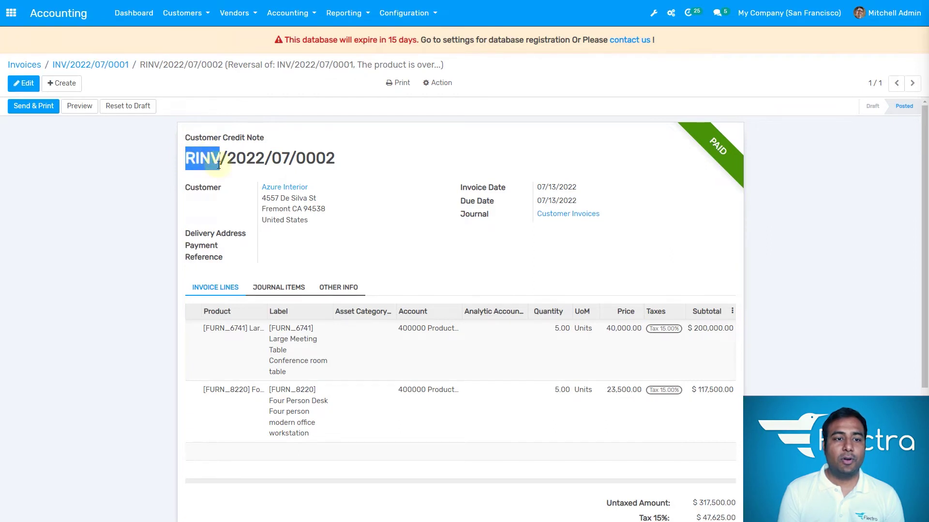
pyautogui.click(374, 177)
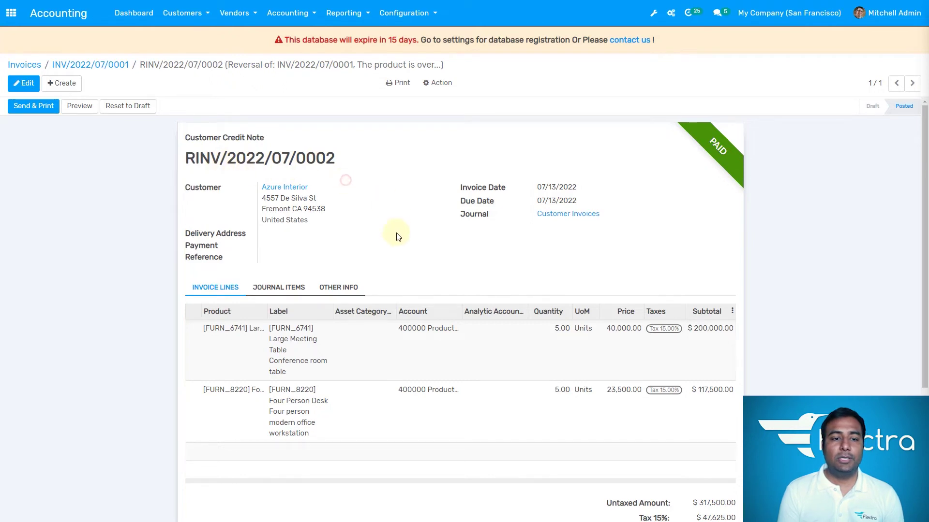
pyautogui.click(106, 68)
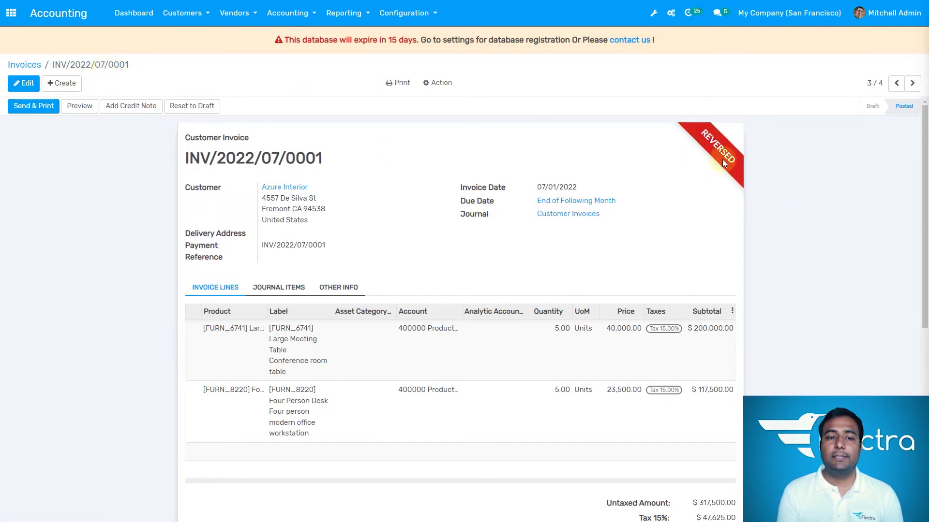
# Examine the reversed Azure Interior invoice's journal items, invoice lines and amount due.
pyautogui.click(682, 221)
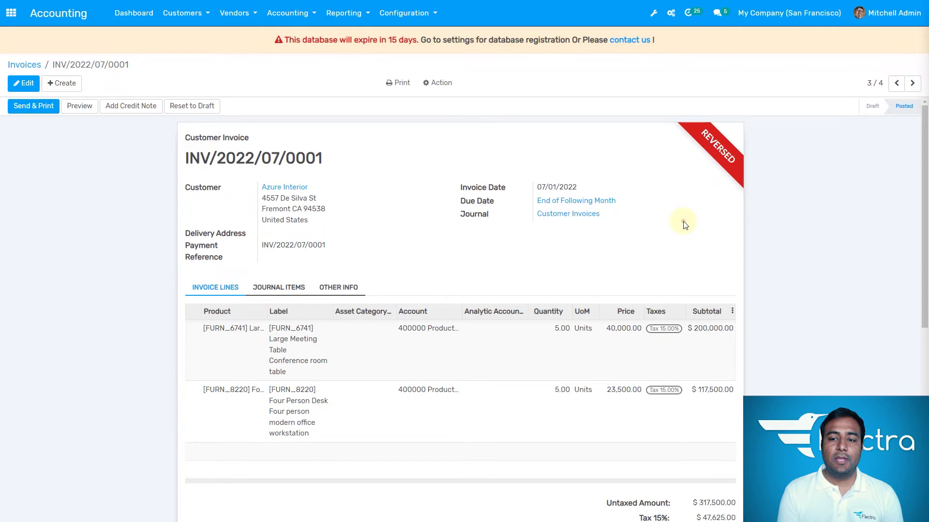
pyautogui.click(292, 292)
pyautogui.scroll(-2, 429, 272)
pyautogui.scroll(-1, 432, 274)
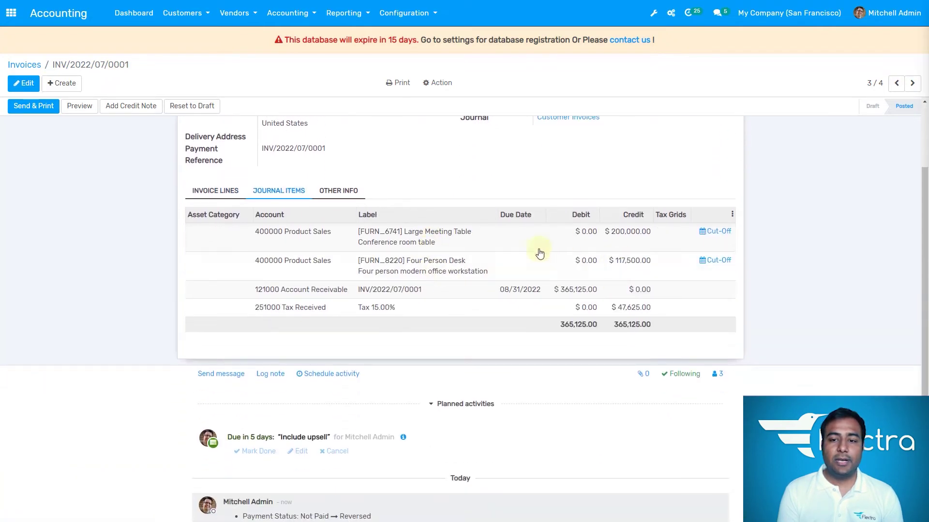
pyautogui.click(214, 195)
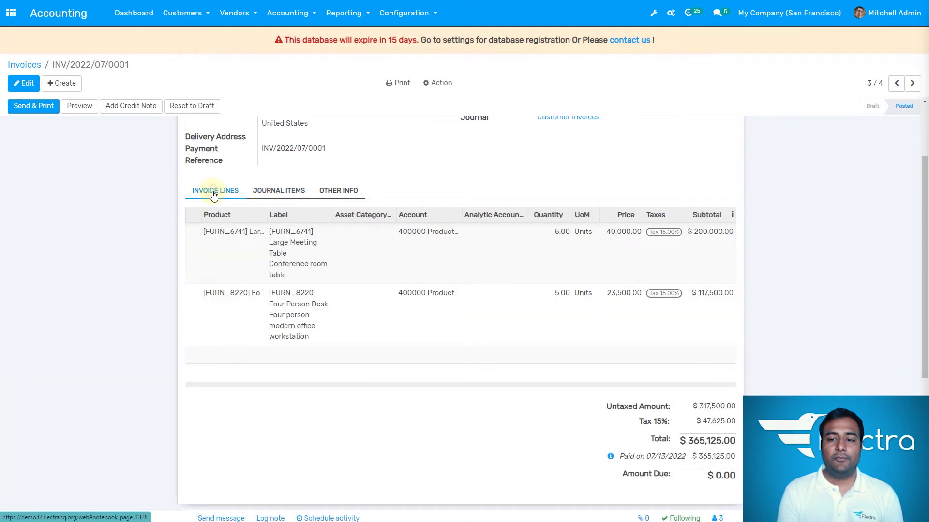
pyautogui.scroll(-2, 403, 313)
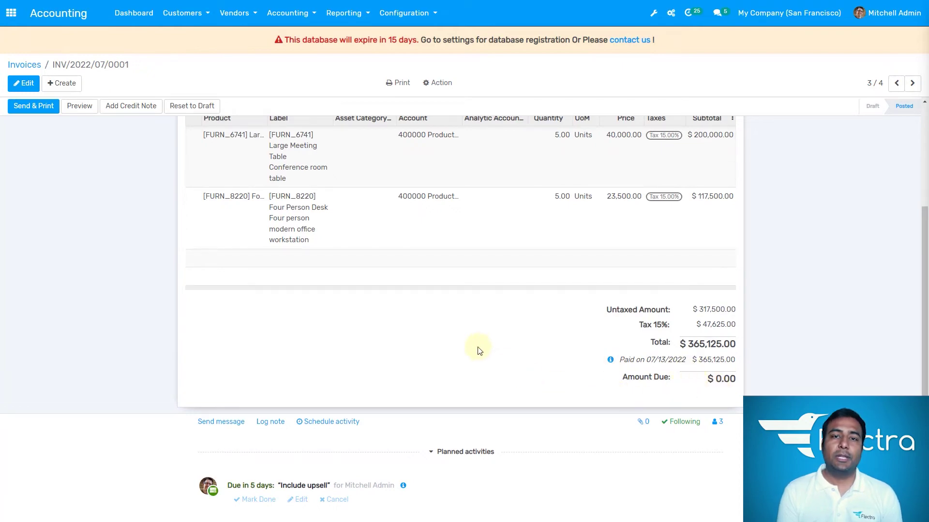
pyautogui.scroll(4, 478, 350)
pyautogui.click(434, 251)
pyautogui.click(435, 252)
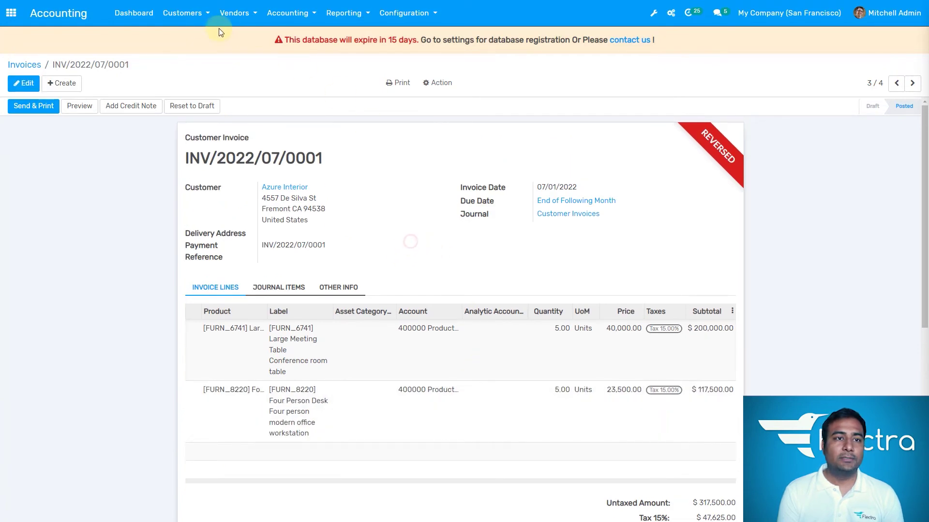
# Reopen the Azure Interior invoice from the customer invoice list and review its journal items.
pyautogui.click(207, 22)
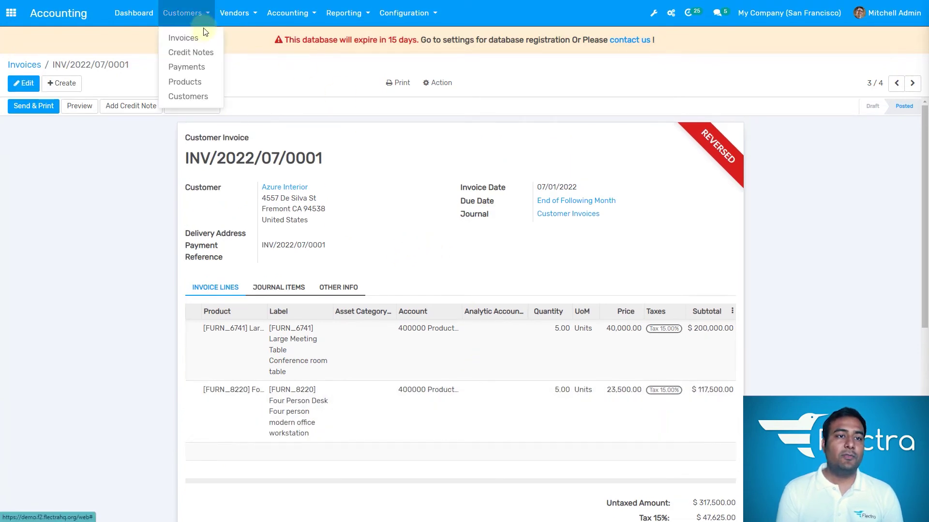
pyautogui.click(198, 40)
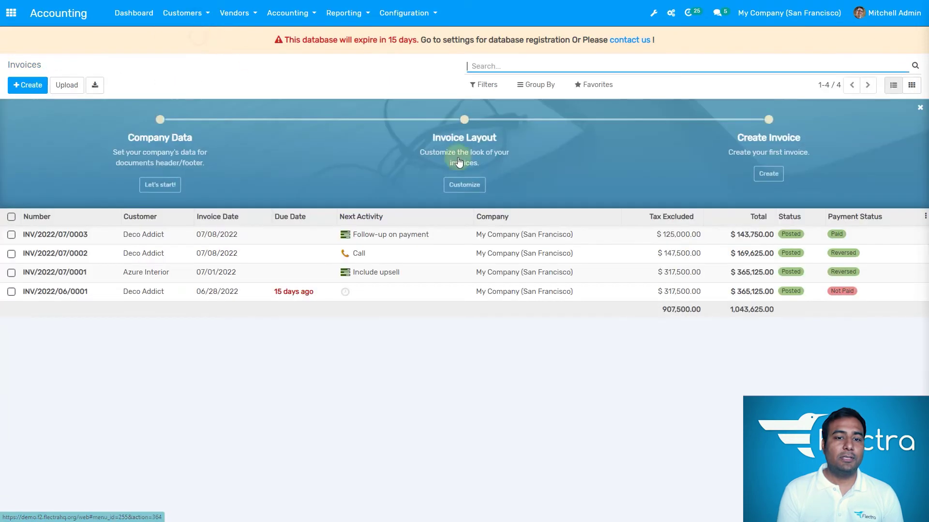
pyautogui.click(266, 275)
pyautogui.click(289, 291)
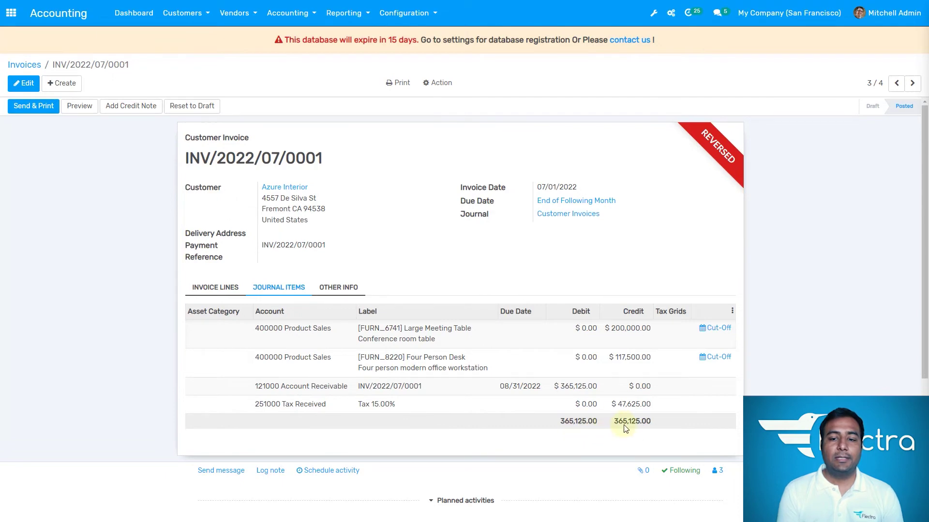
# Return to the invoice list and open Deco Addict's unpaid customer invoice.
pyautogui.click(23, 65)
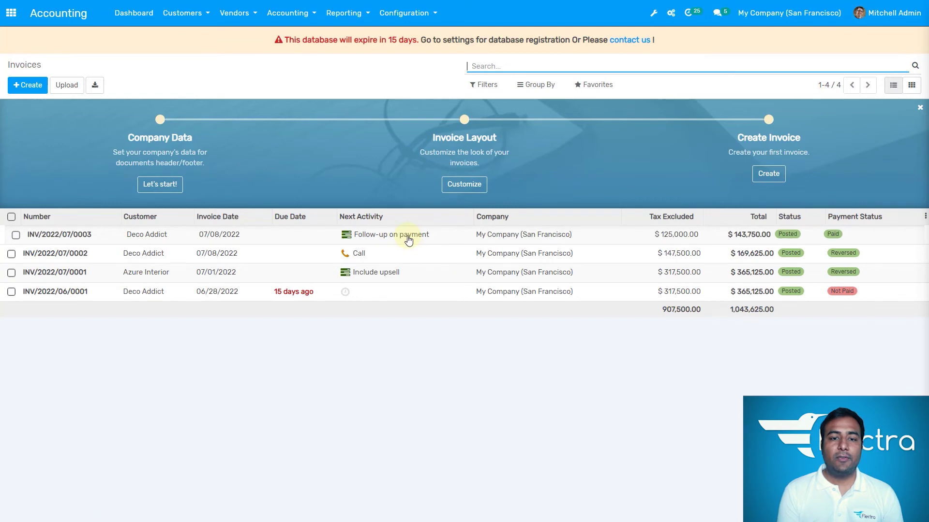
pyautogui.click(370, 294)
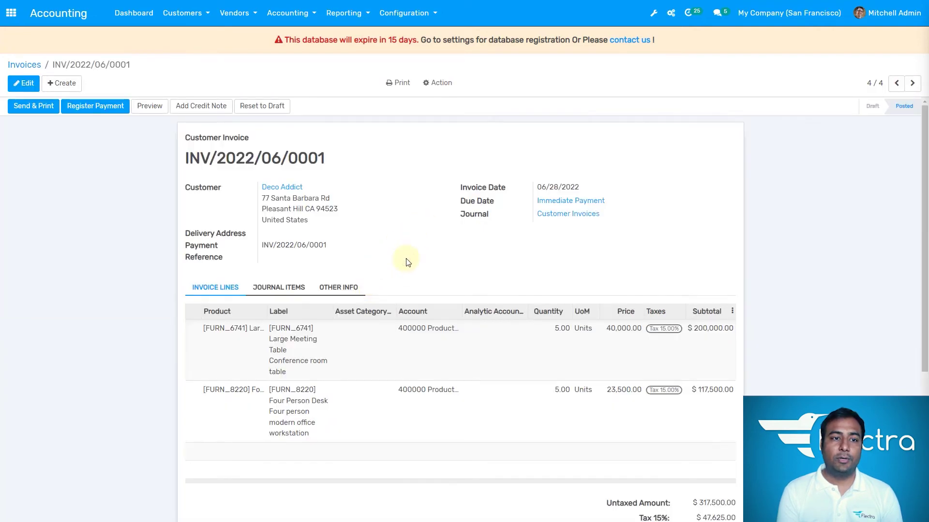
# Create a Partial Refund draft credit note from the Deco Addict invoice, cancel the draft entry and return to the invoice.
pyautogui.click(199, 115)
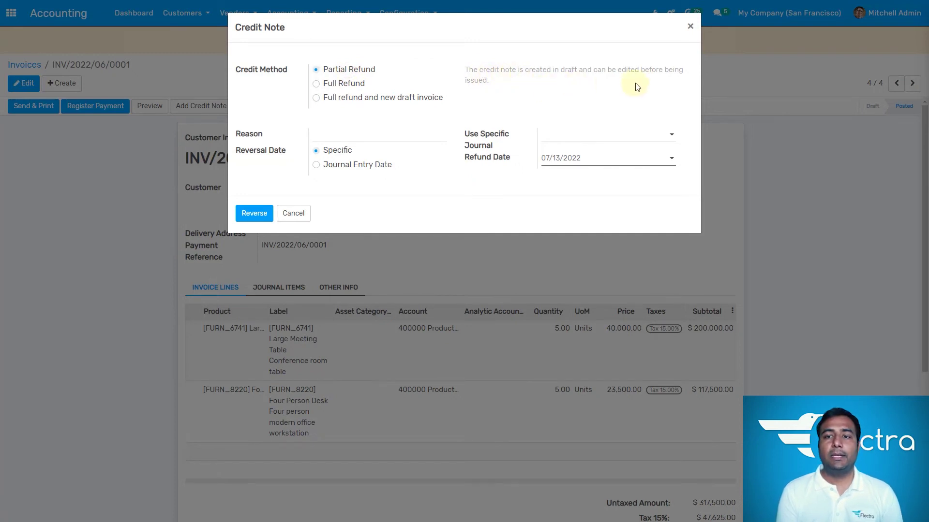
pyautogui.click(263, 216)
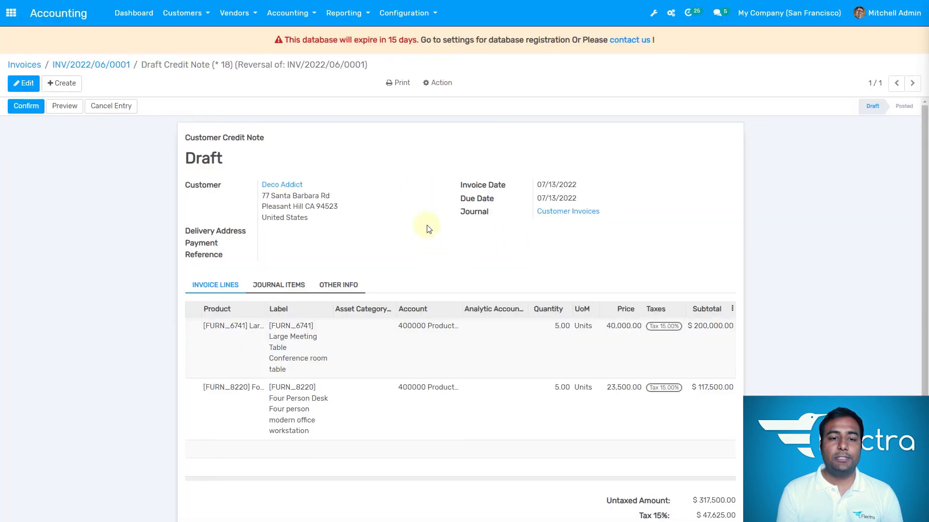
pyautogui.scroll(-3, 426, 227)
pyautogui.scroll(3, 426, 228)
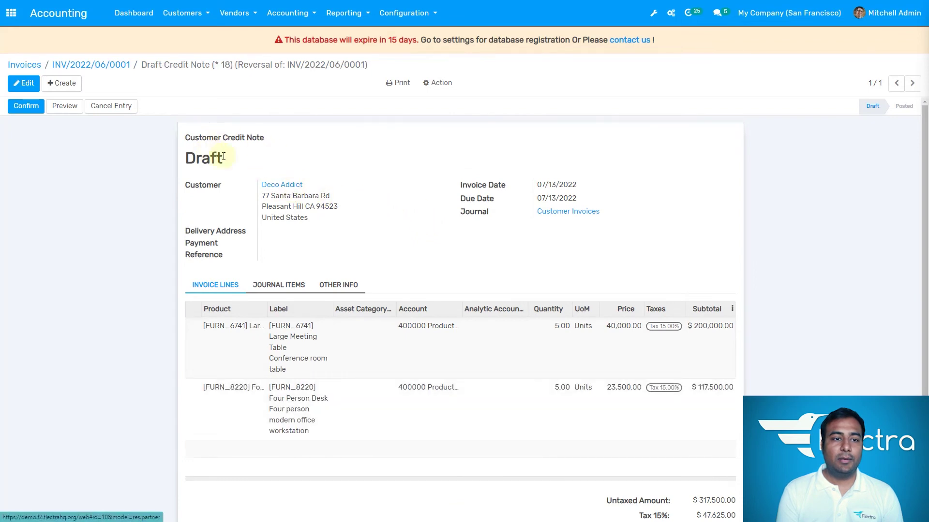
pyautogui.click(135, 107)
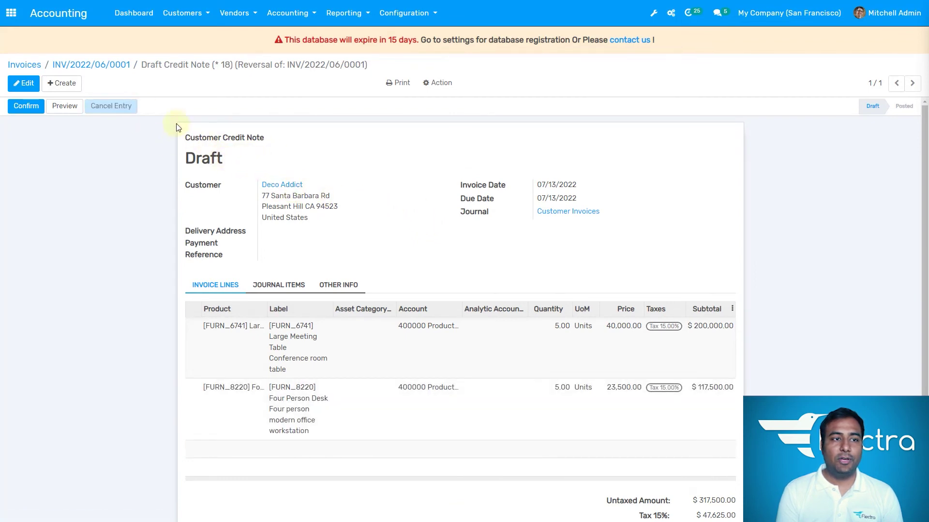
pyautogui.click(120, 70)
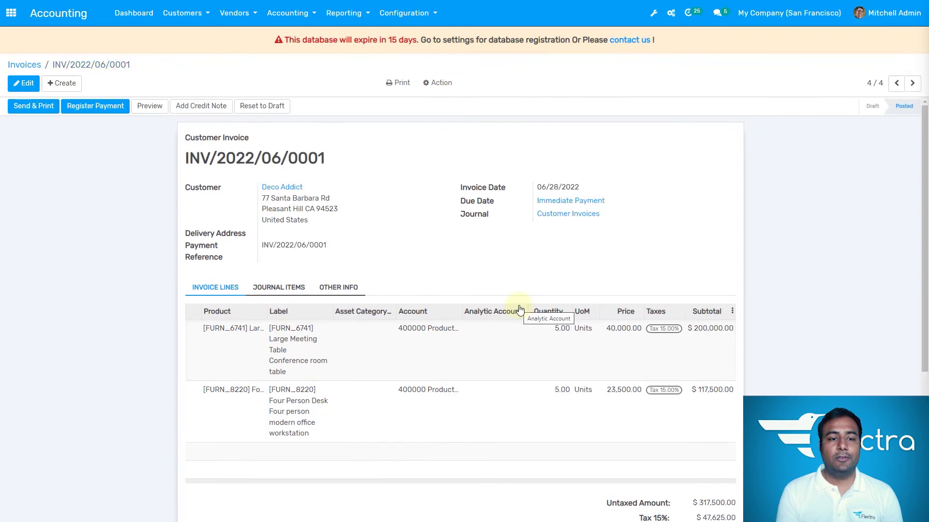
# Examine the Deco Addict invoice's totals, amount due and journal items.
pyautogui.scroll(-4, 519, 309)
pyautogui.scroll(-1, 519, 309)
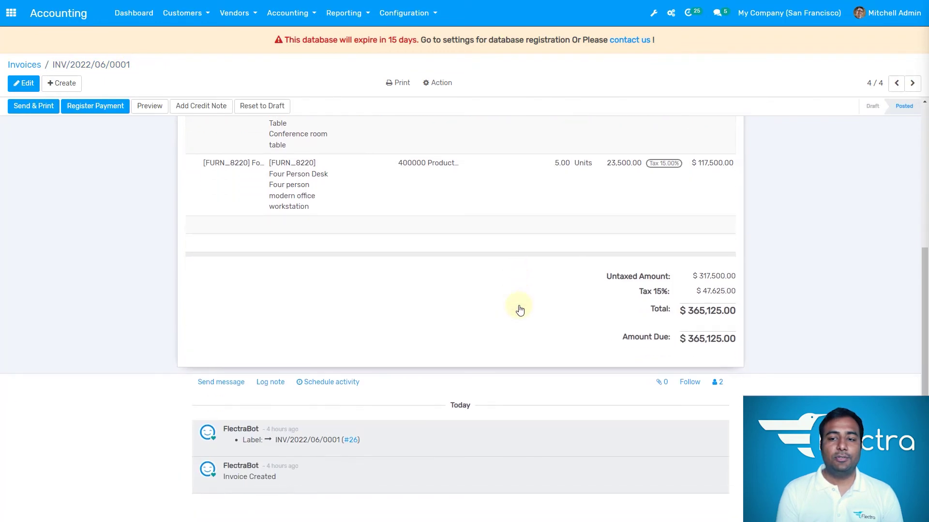
pyautogui.scroll(5, 518, 307)
pyautogui.click(284, 289)
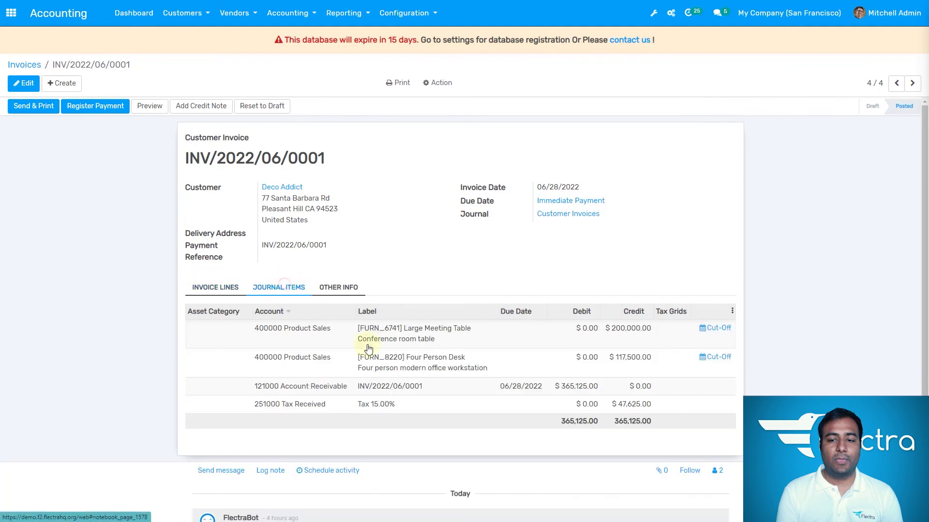
pyautogui.click(225, 295)
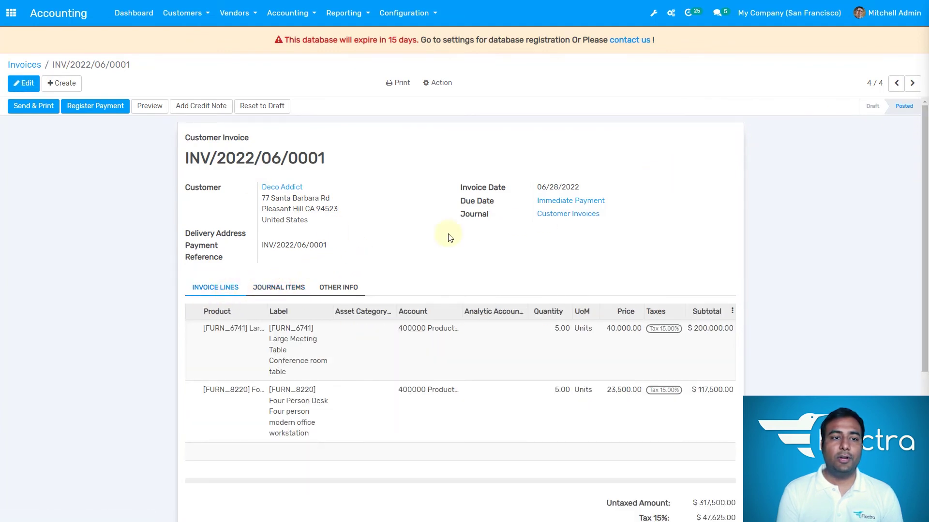
# Create a Partial Refund draft credit note from the Deco Addict invoice and remove its Large Meeting Table line.
pyautogui.click(213, 108)
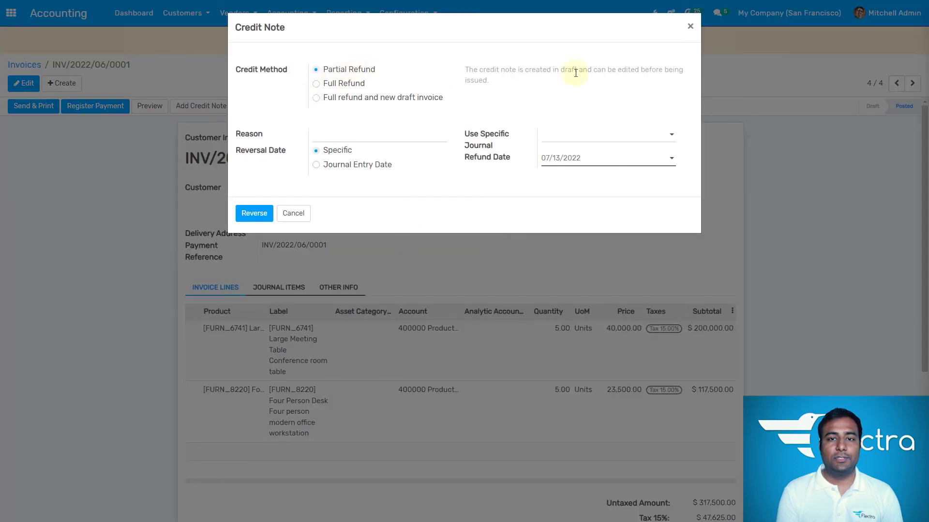
pyautogui.click(254, 216)
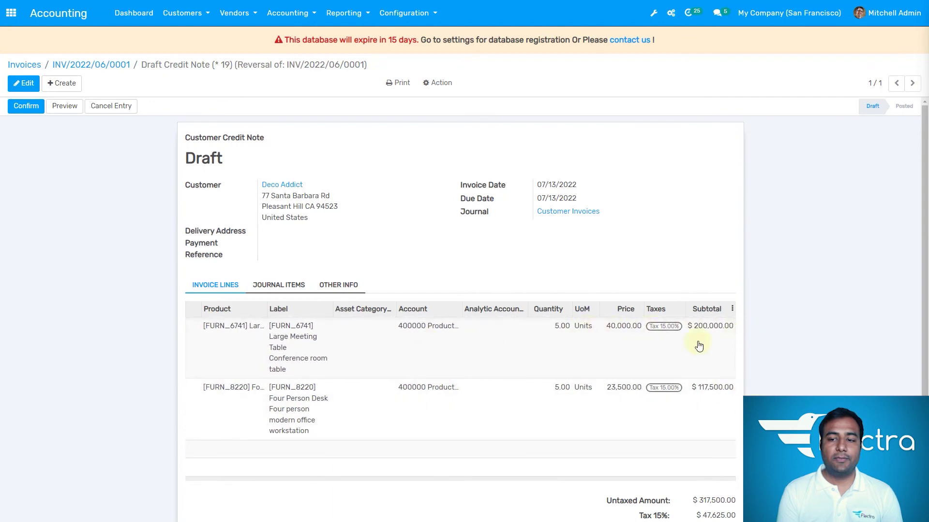
pyautogui.click(23, 85)
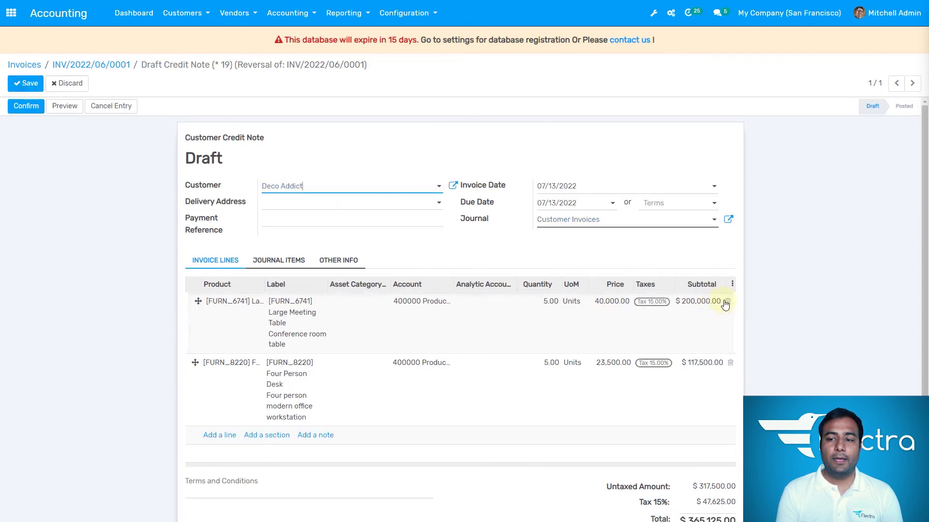
pyautogui.click(727, 303)
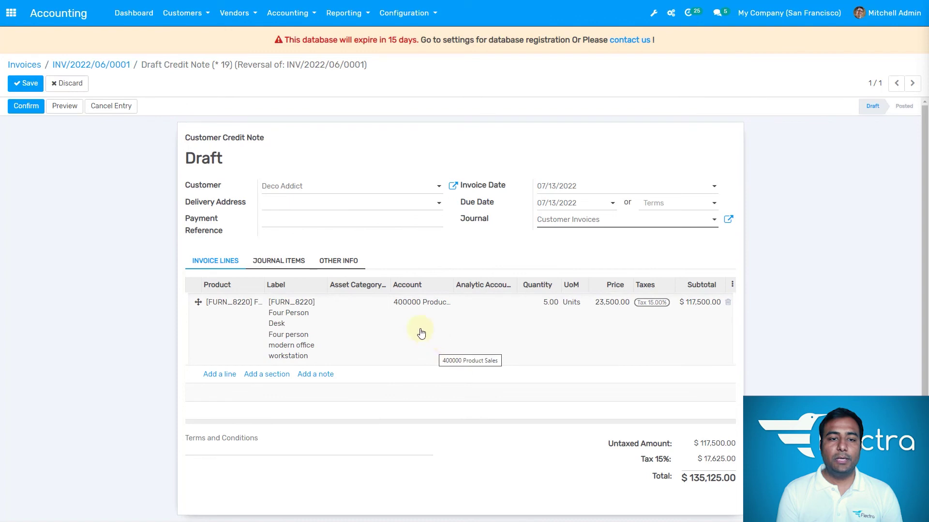
# Save and confirm the Deco Addict credit note for the Four Person Desk and allocate the original invoice's outstanding debit to it.
pyautogui.click(35, 87)
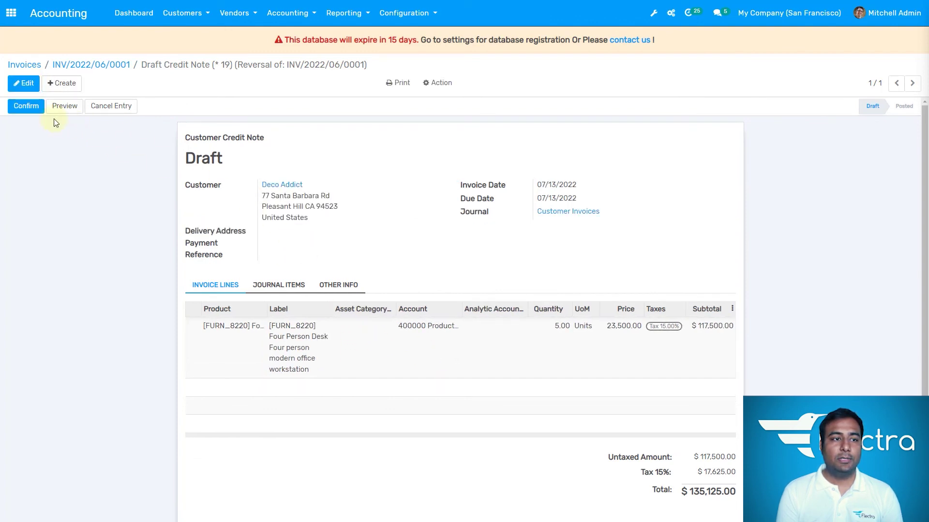
pyautogui.click(23, 108)
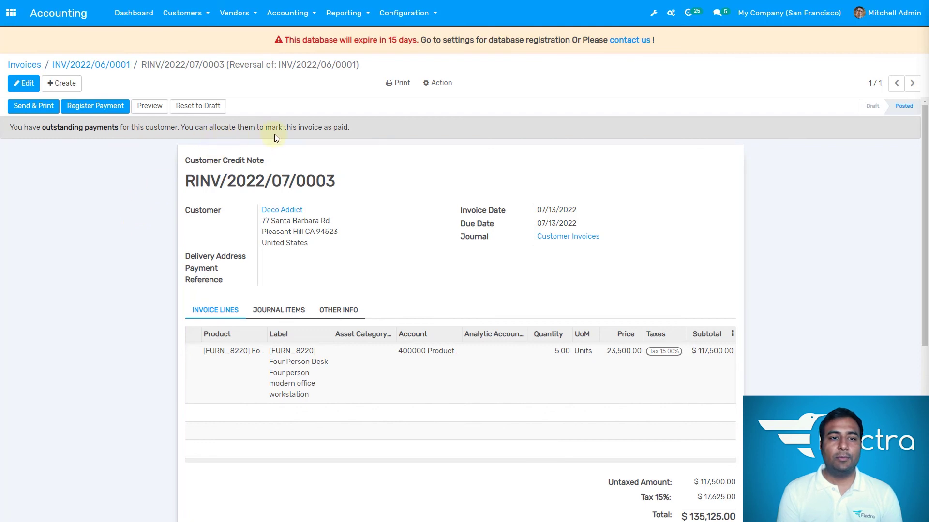
pyautogui.scroll(-4, 458, 255)
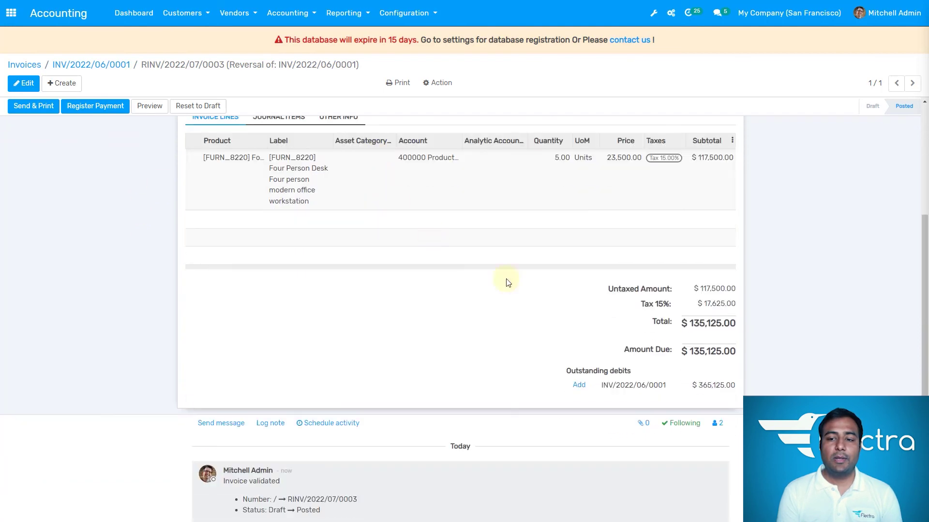
pyautogui.click(582, 386)
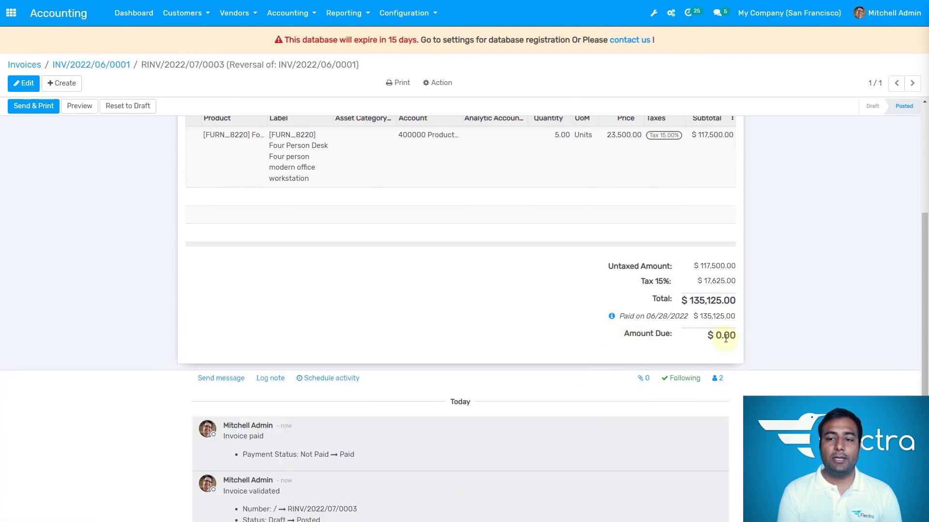
pyautogui.scroll(4, 572, 311)
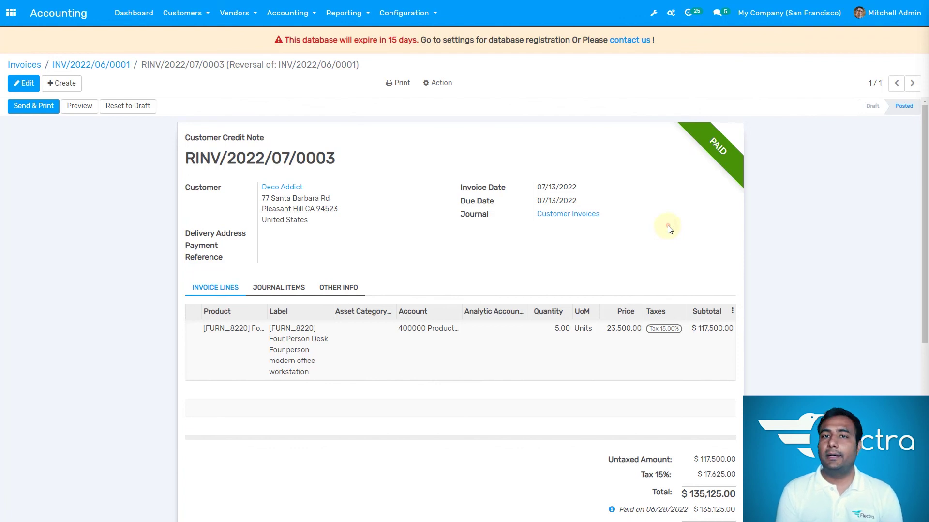
pyautogui.click(433, 145)
pyautogui.click(449, 147)
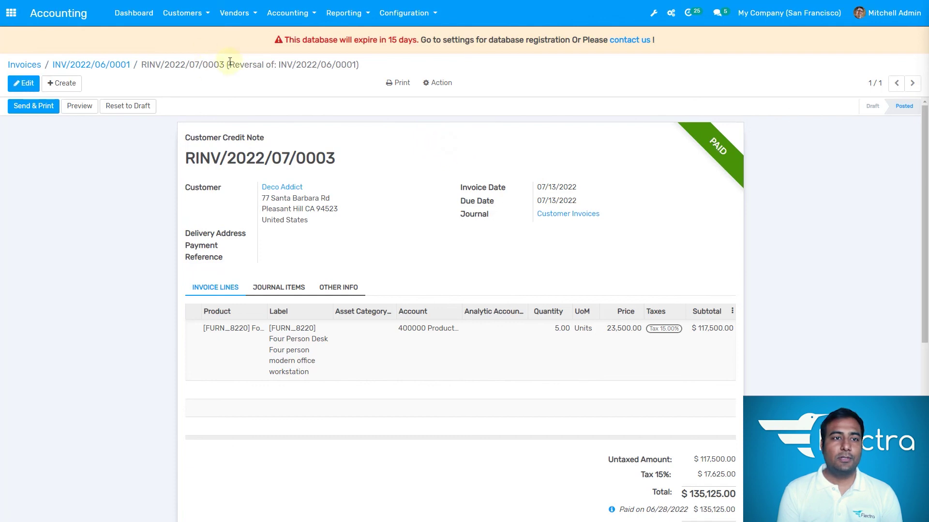